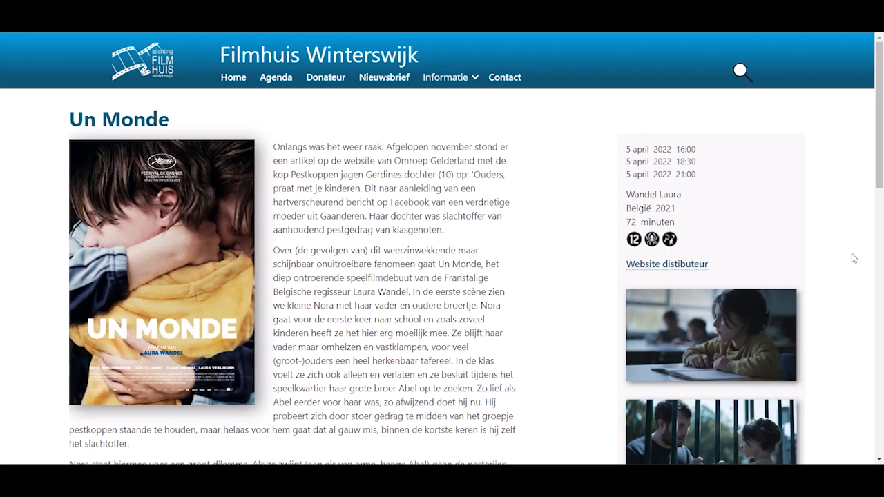
Step: Leave the preview of the Un Monde film page and select a kijkwijzer icon in the sidebar
{"action": "mouse_move", "coordinate": [670, 240]}
{"action": "mouse_move", "coordinate": [634, 246]}
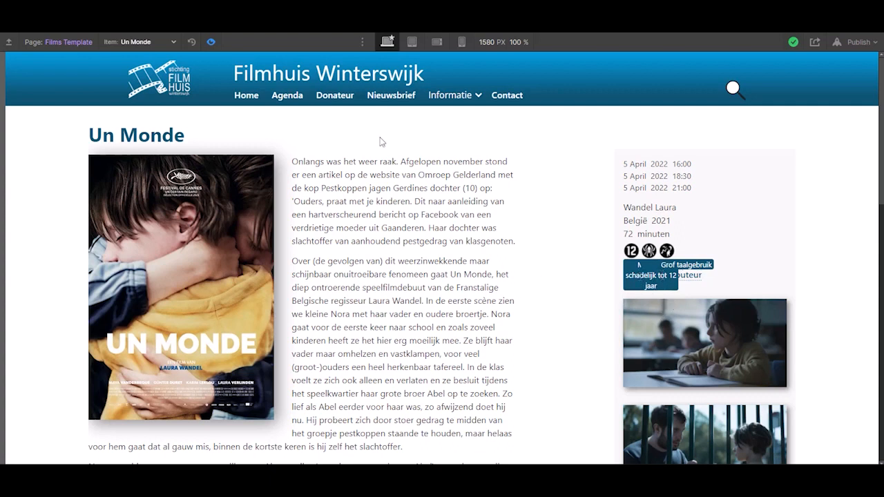
{"action": "left_click", "coordinate": [212, 42]}
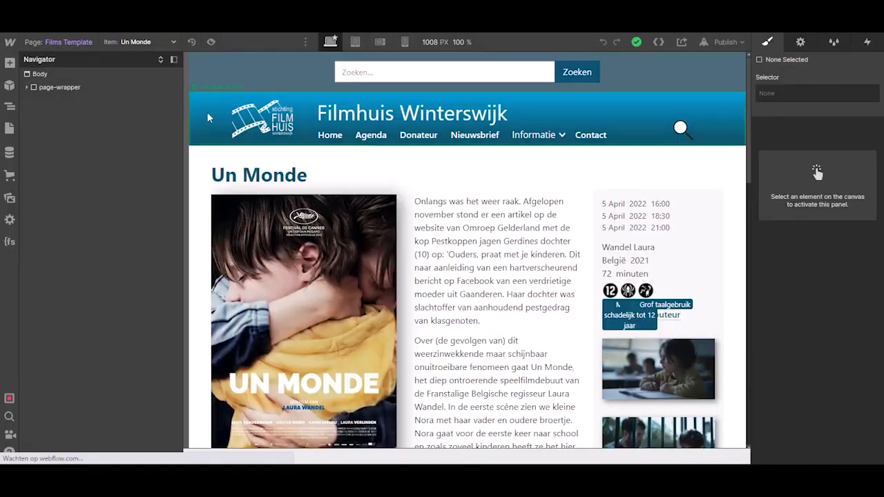
{"action": "left_click", "coordinate": [652, 295]}
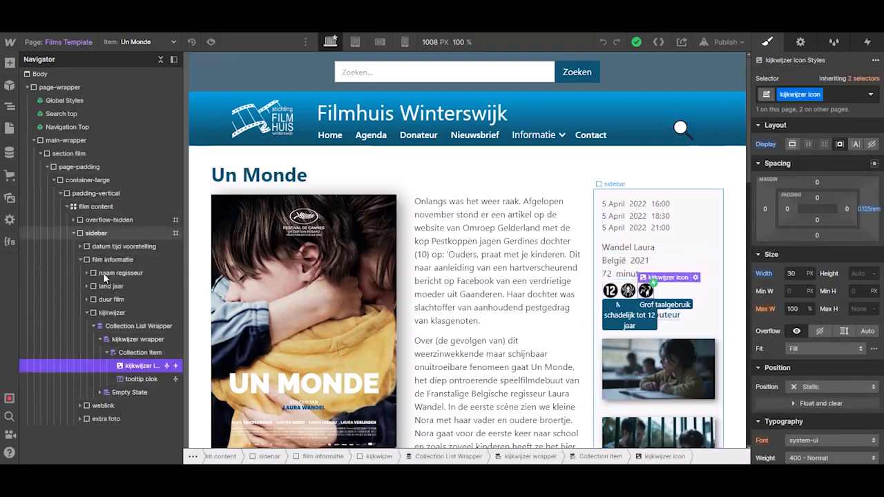
Step: Examine the kijkwijzer Collection Item's structure by selecting the item, its kijkwijzer icon and its tooltip blok in turn
{"action": "left_click", "coordinate": [135, 353]}
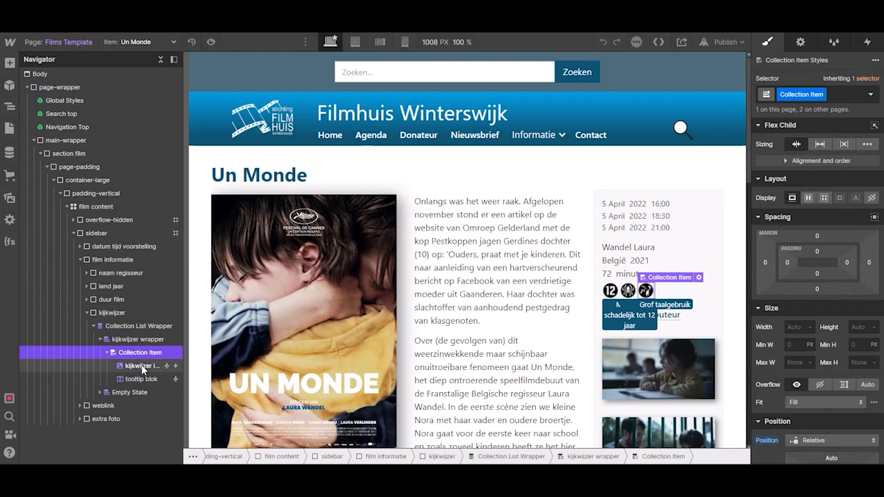
{"action": "left_click", "coordinate": [142, 366]}
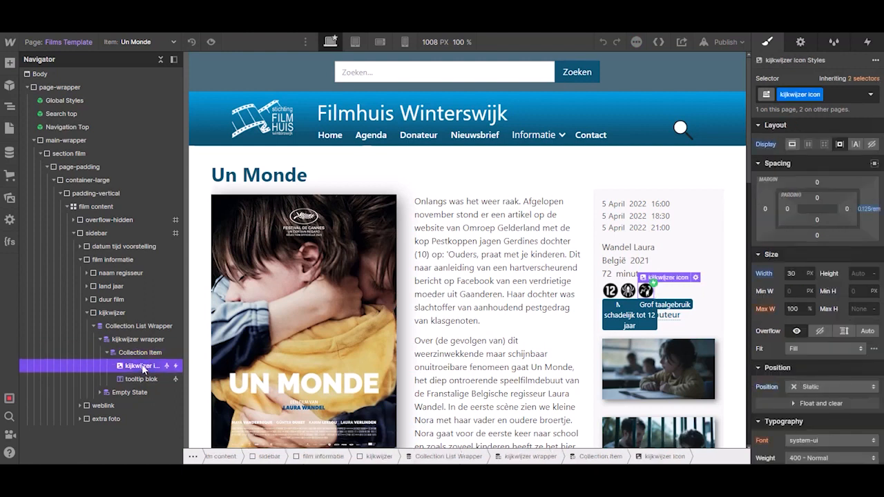
{"action": "left_click", "coordinate": [148, 380]}
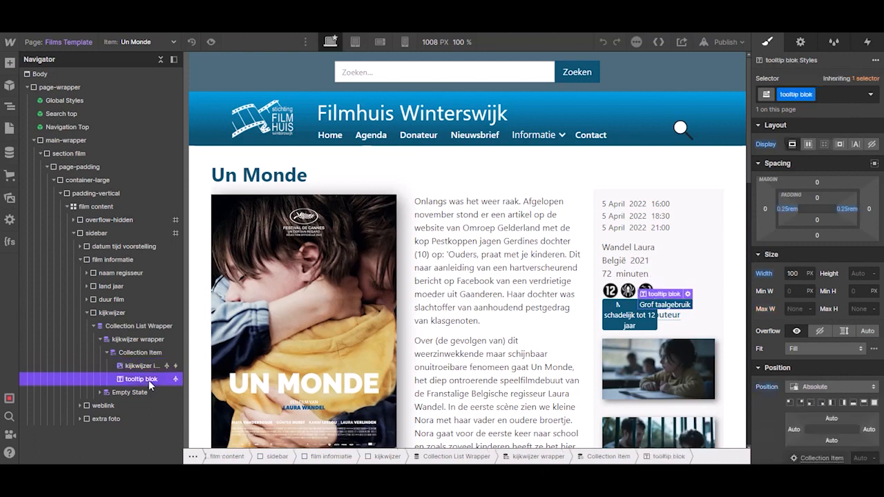
{"action": "left_click", "coordinate": [143, 365]}
{"action": "left_click", "coordinate": [145, 355]}
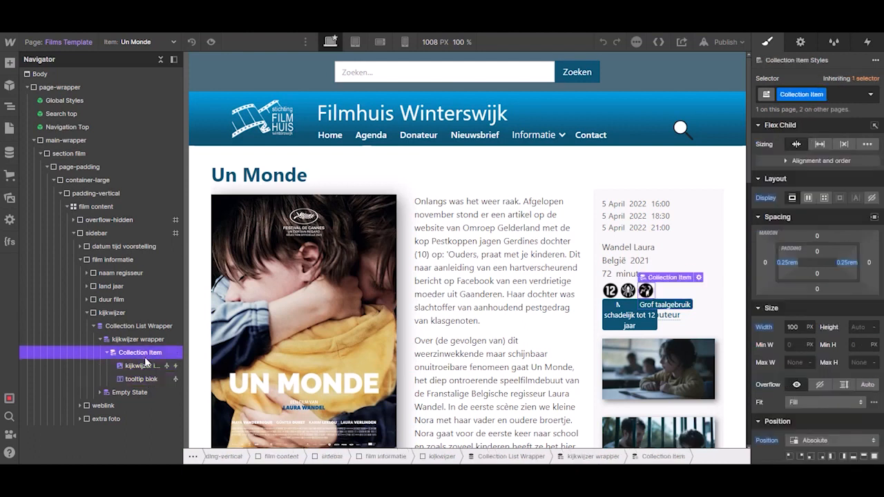
{"action": "left_click", "coordinate": [148, 365]}
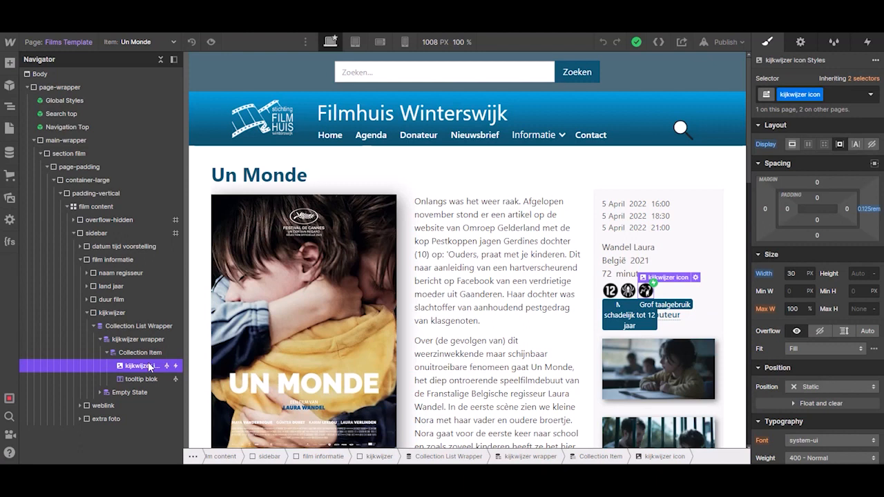
Step: Inspect the CMS bindings in the kijkwijzer icon's image settings and the tooltip blok's inner text settings
{"action": "left_click", "coordinate": [695, 277]}
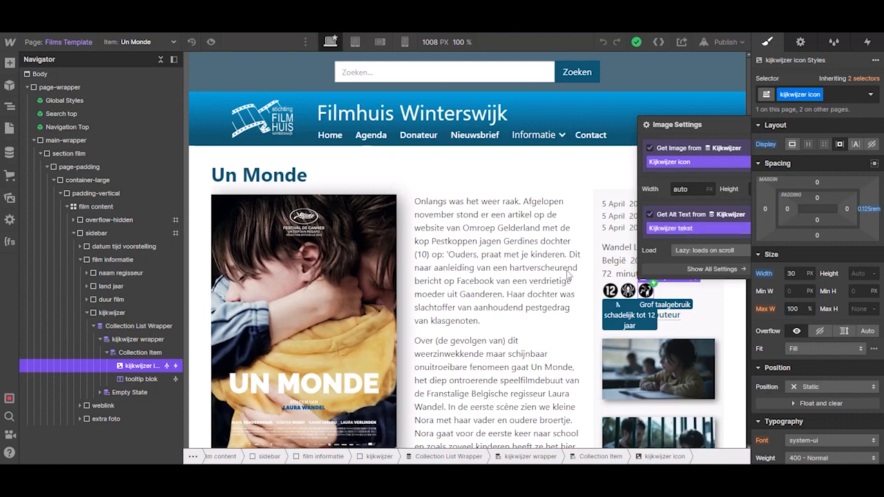
{"action": "left_click", "coordinate": [171, 381]}
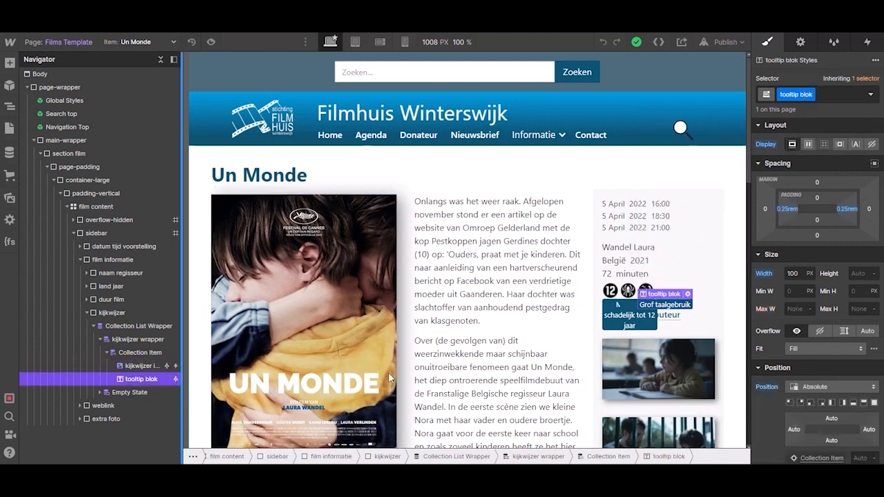
{"action": "left_click", "coordinate": [687, 295]}
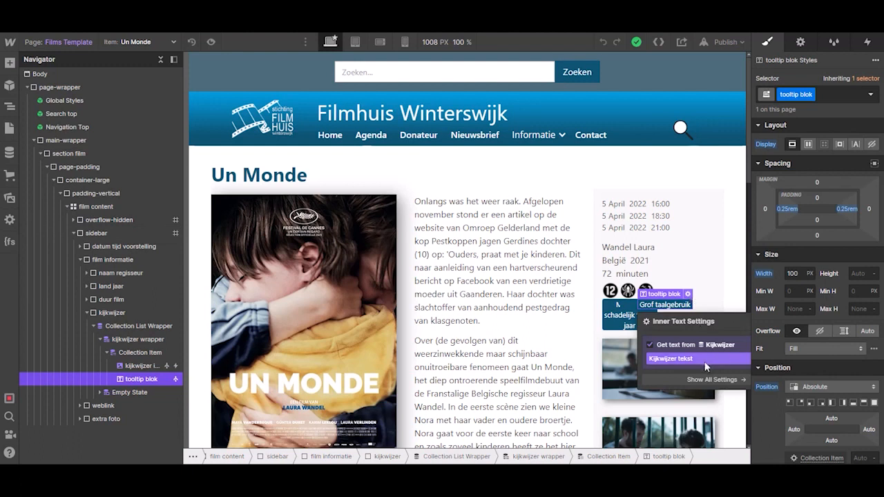
{"action": "left_click", "coordinate": [691, 360]}
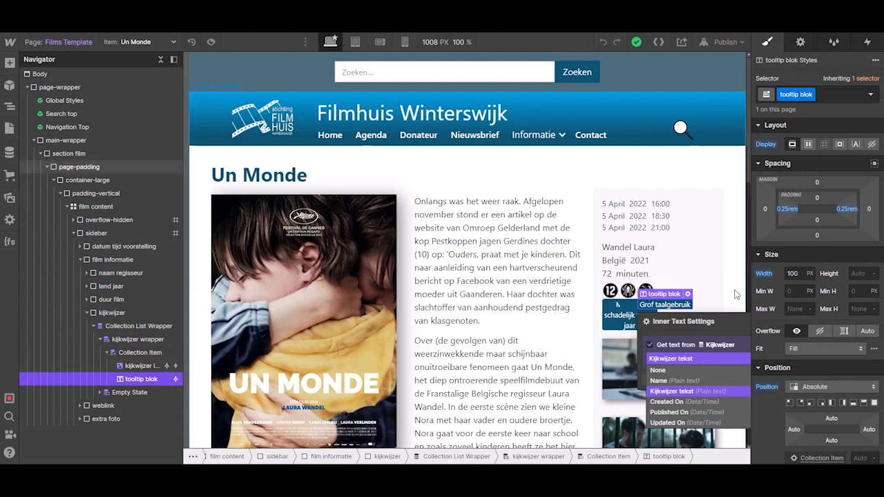
Step: View the Discriminatie item in the Kijkwijzer icons CMS collection and check its icon and Kijkwijzer tekst fields
{"action": "left_click", "coordinate": [42, 166]}
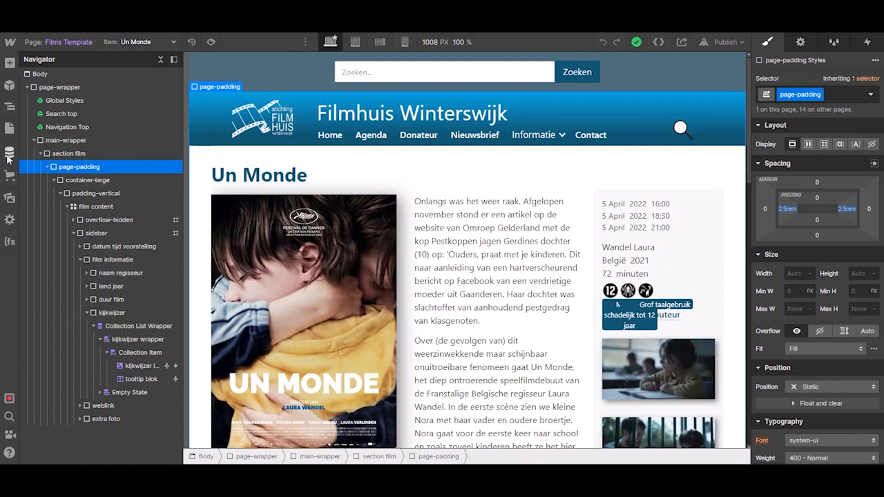
{"action": "left_click", "coordinate": [9, 153]}
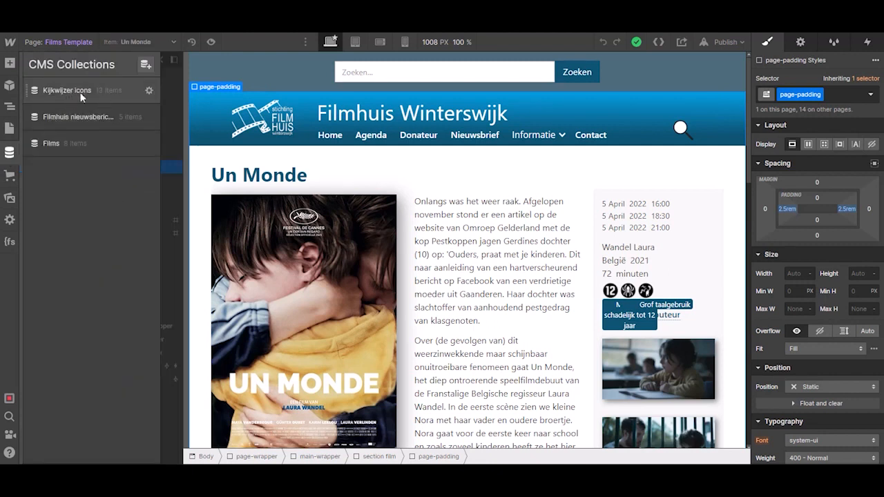
{"action": "left_click", "coordinate": [72, 91]}
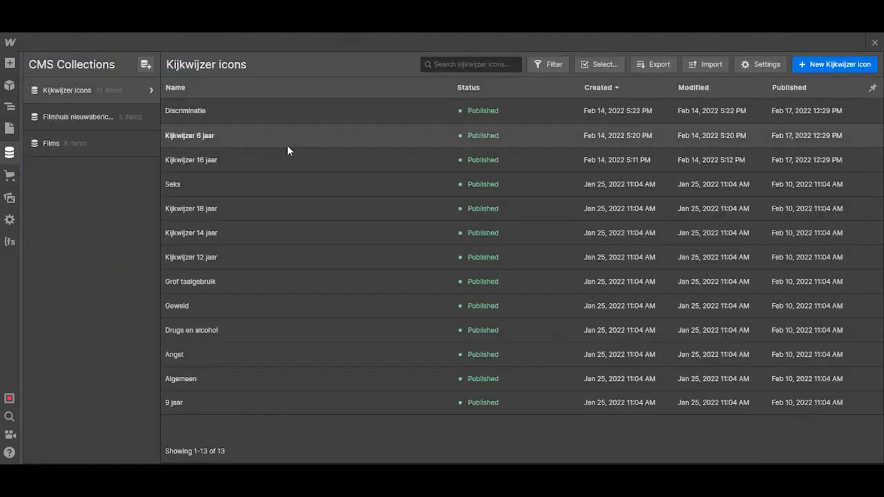
{"action": "left_click", "coordinate": [231, 111]}
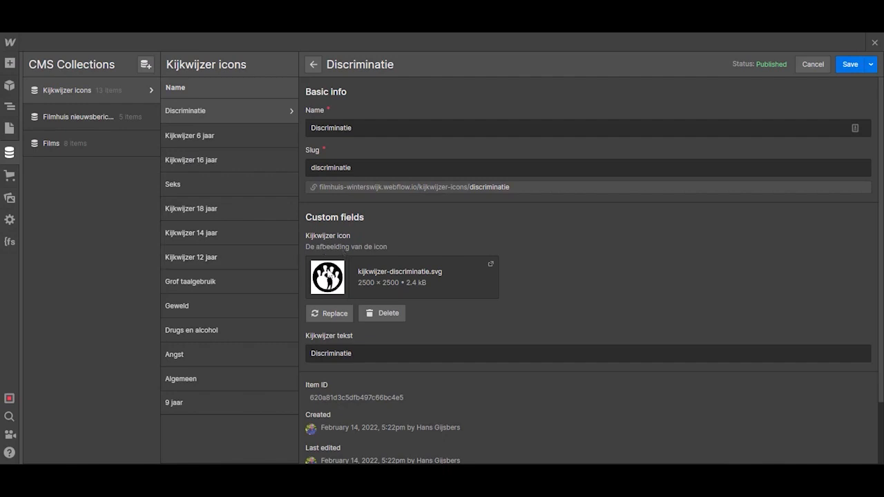
{"action": "scroll", "coordinate": [548, 278], "scroll_direction": "down", "scroll_amount": 2}
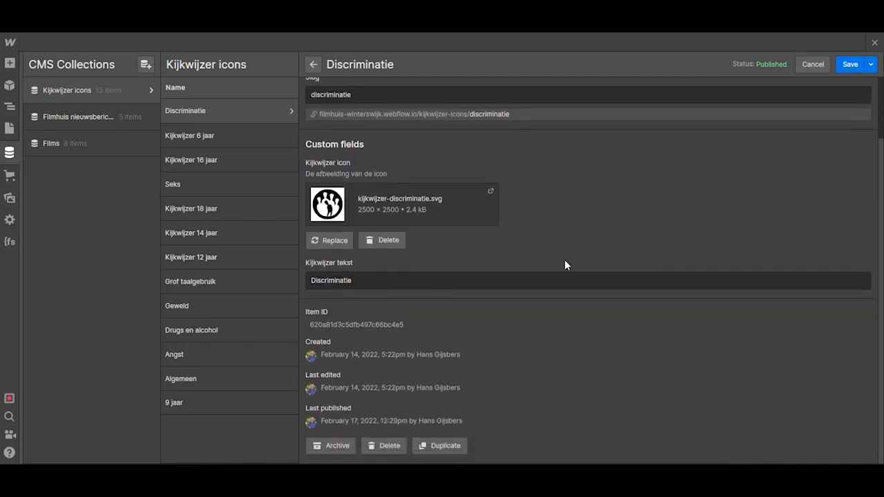
{"action": "left_click", "coordinate": [351, 283]}
{"action": "scroll", "coordinate": [419, 318], "scroll_direction": "up", "scroll_amount": 2}
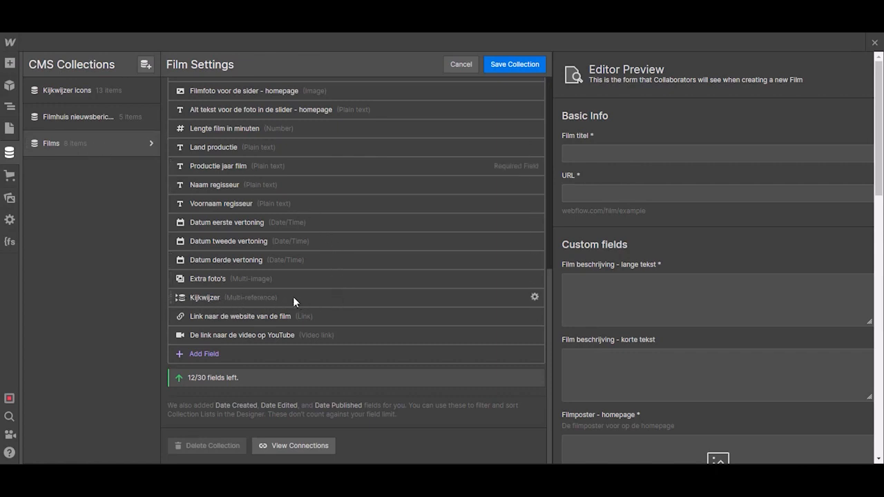
Step: Open the Kuessipan item in the Films CMS collection and find its Kijkwijzer field
{"action": "left_click", "coordinate": [64, 140]}
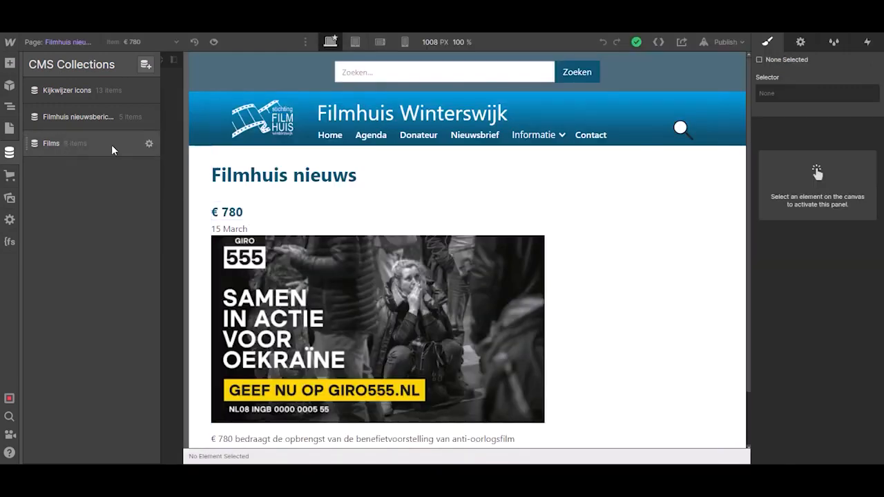
{"action": "left_click", "coordinate": [63, 143]}
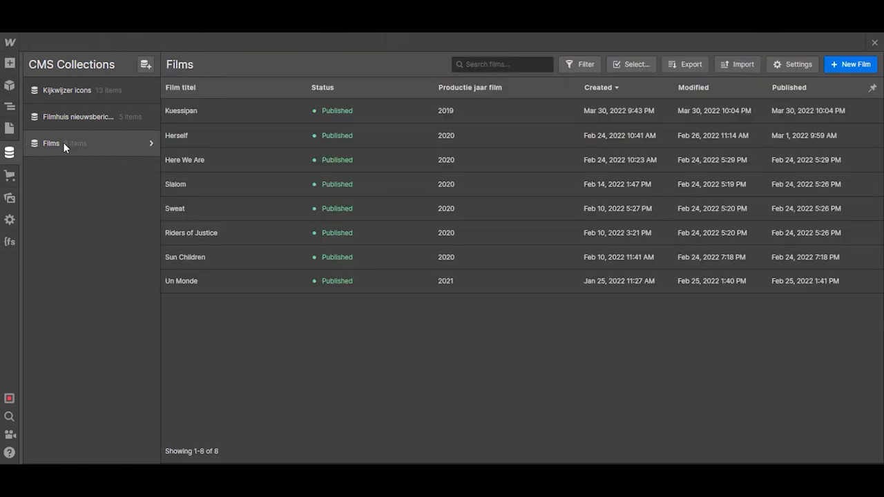
{"action": "left_click", "coordinate": [190, 114]}
{"action": "scroll", "coordinate": [384, 251], "scroll_direction": "down", "scroll_amount": 10}
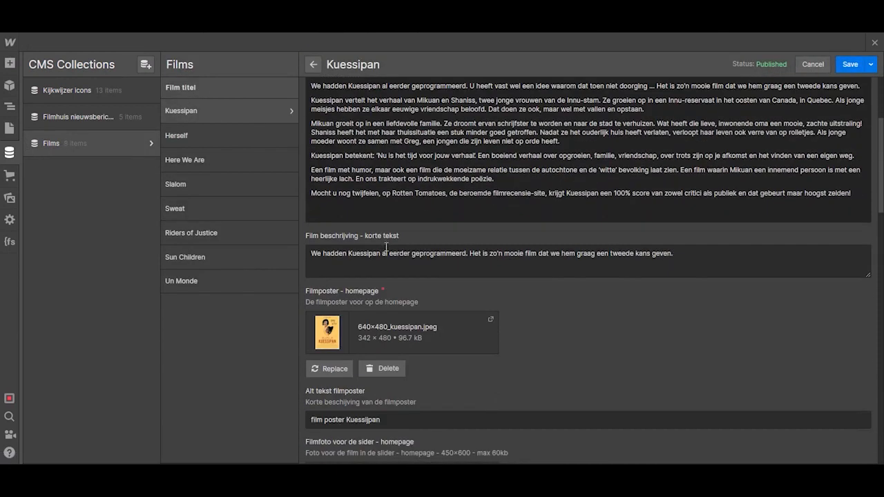
{"action": "scroll", "coordinate": [386, 247], "scroll_direction": "down", "scroll_amount": 15}
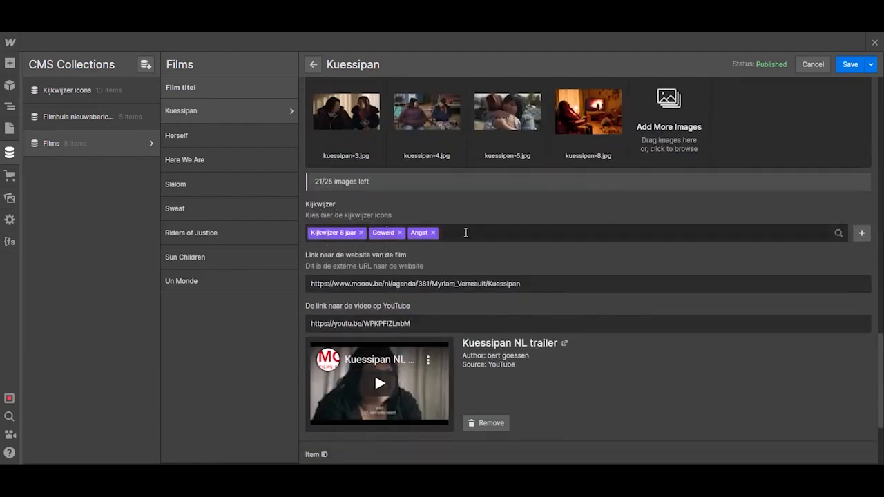
Step: Look through the icons available for Kuessipan's Kijkwijzer field, leaving the list without adding any
{"action": "left_click", "coordinate": [465, 232]}
{"action": "scroll", "coordinate": [355, 320], "scroll_direction": "down", "scroll_amount": 5}
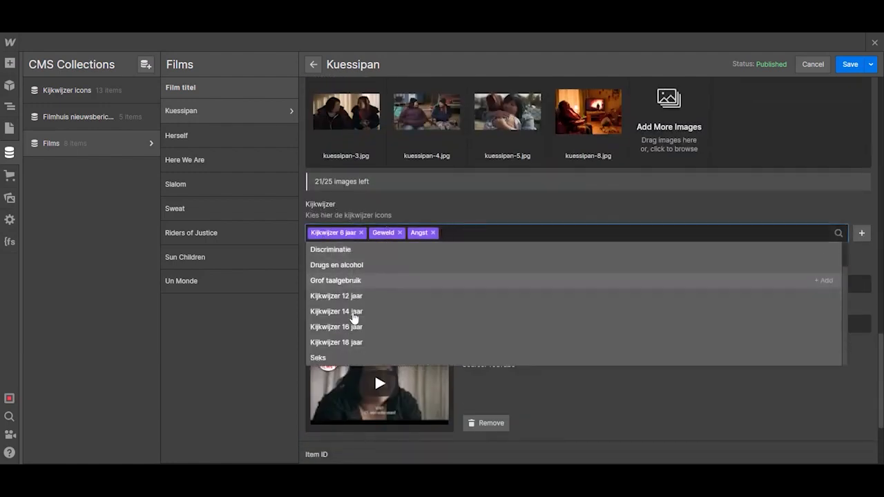
{"action": "scroll", "coordinate": [497, 138], "scroll_direction": "up", "scroll_amount": 5}
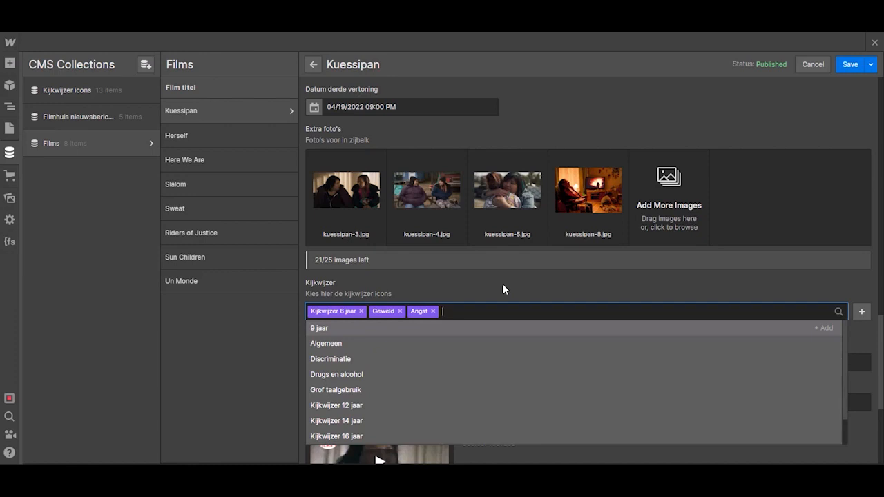
{"action": "left_click", "coordinate": [503, 288]}
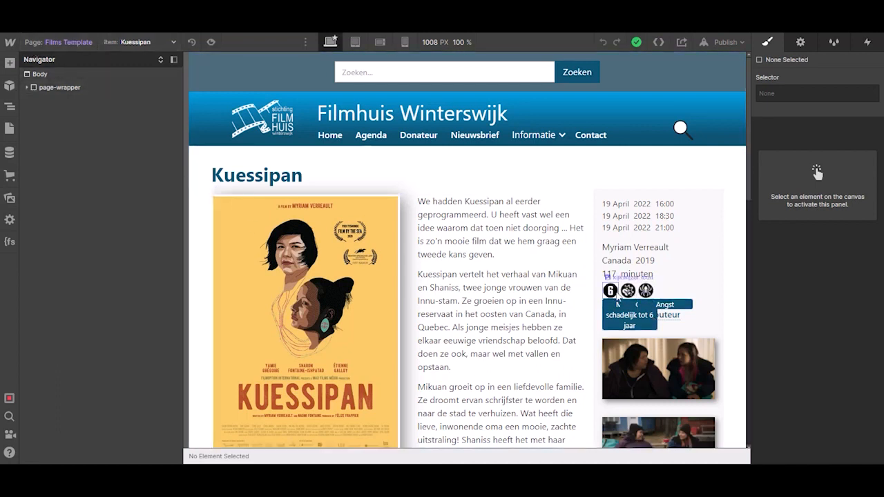
Step: Check the kijkwijzer icon and its tooltip blok on the Kuessipan page, ending with the icon selected
{"action": "left_click", "coordinate": [616, 295]}
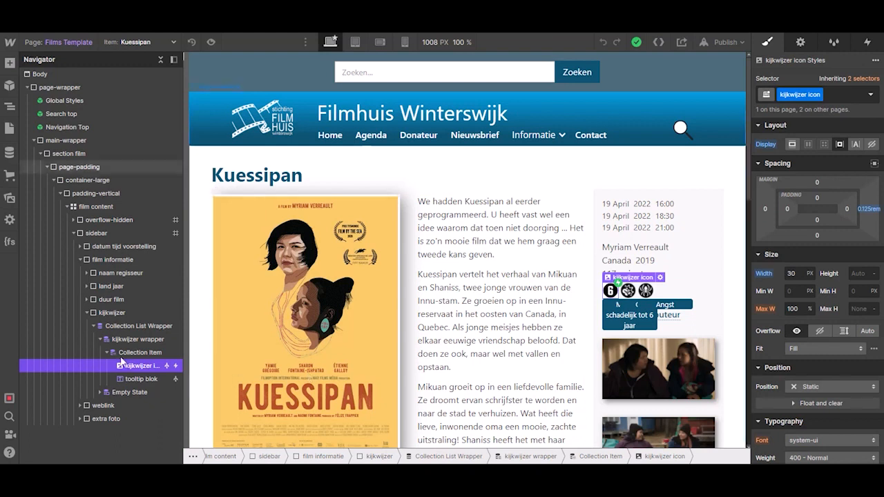
{"action": "left_click", "coordinate": [141, 379]}
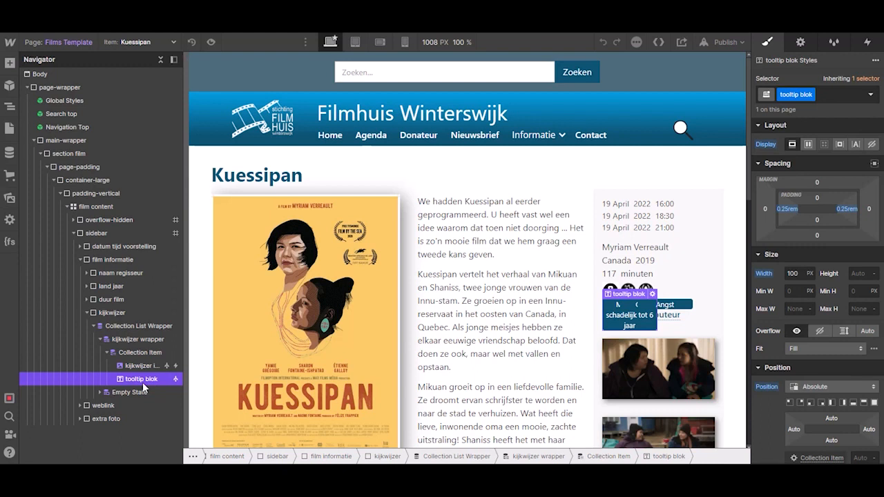
{"action": "left_click", "coordinate": [145, 367]}
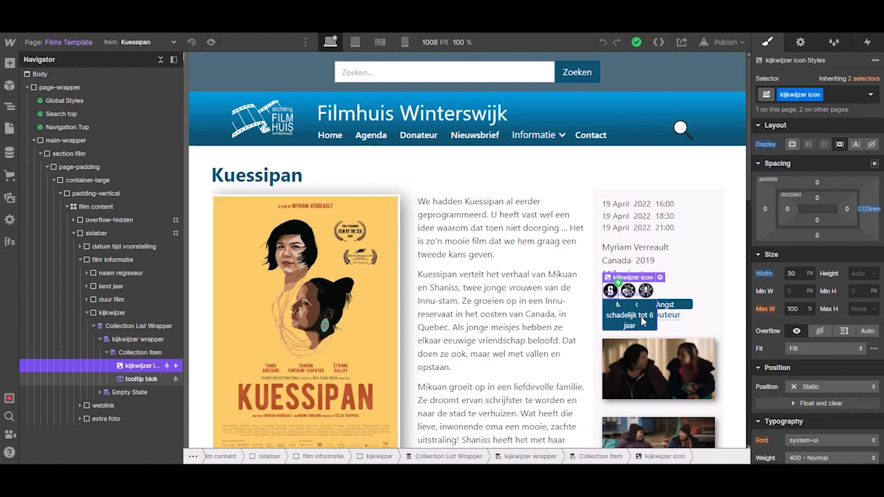
Step: Open the tooltip show animation from the kijkwijzer icon's Mouse hover interaction for editing
{"action": "left_click", "coordinate": [867, 44]}
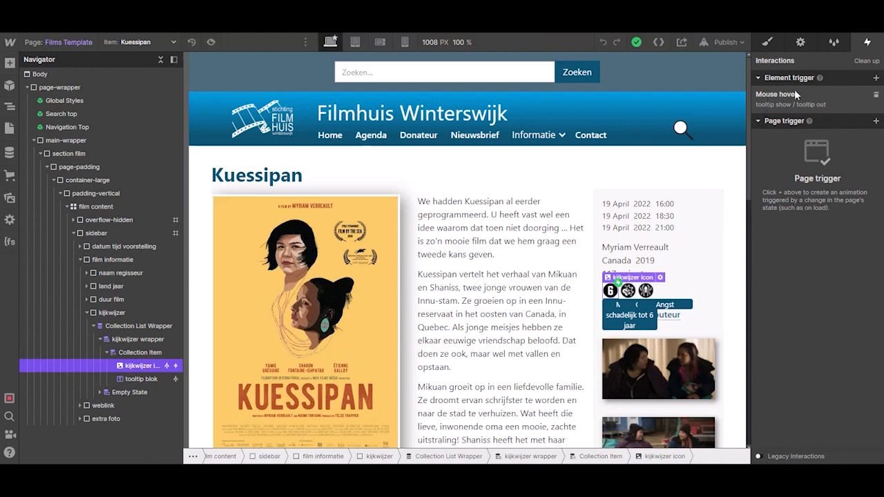
{"action": "left_click", "coordinate": [839, 93]}
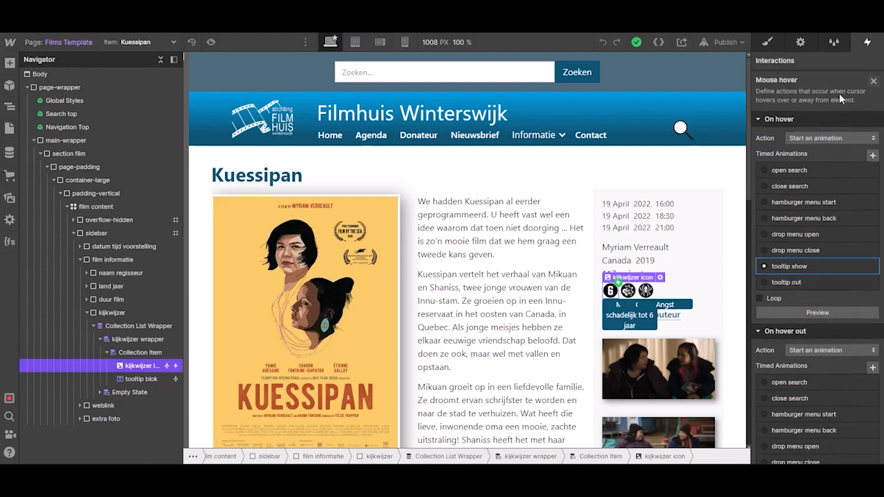
{"action": "left_click", "coordinate": [872, 268]}
{"action": "left_click", "coordinate": [854, 279]}
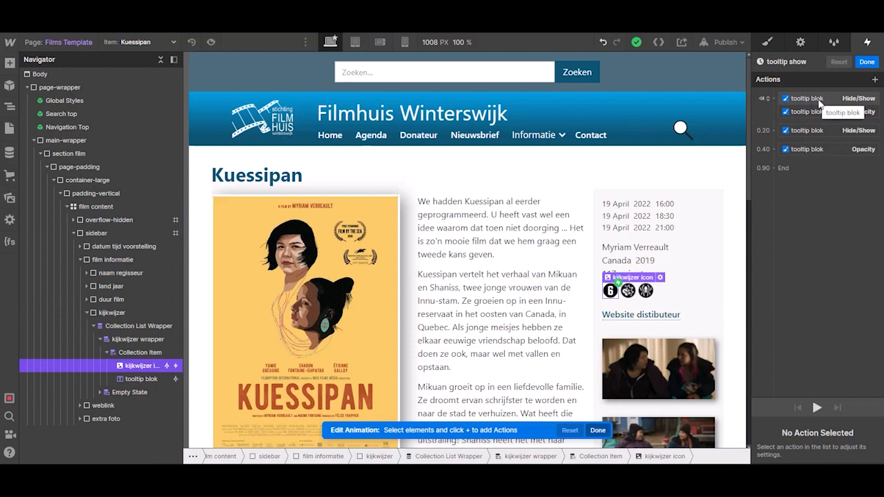
Step: Compare the timing and settings of the tooltip blok's delayed Hide/Show and Opacity actions in the tooltip show animation
{"action": "left_click_drag", "start_coordinate": [859, 102], "coordinate": [834, 118]}
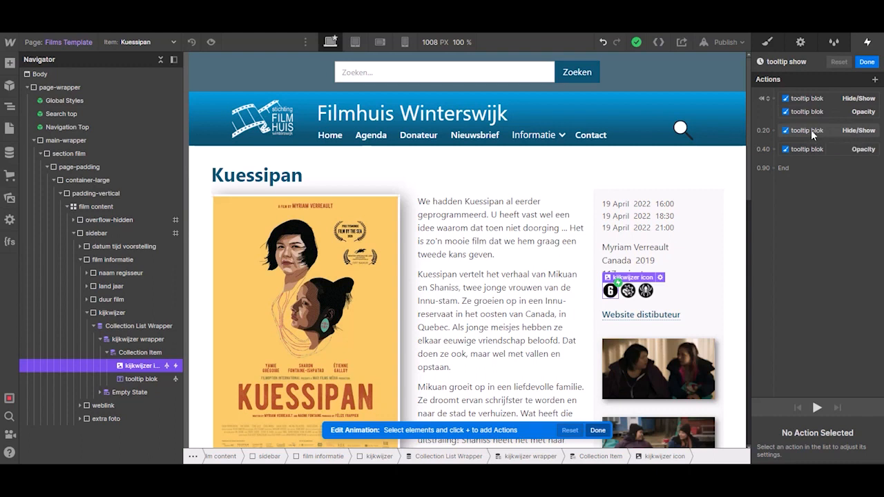
{"action": "left_click", "coordinate": [854, 131]}
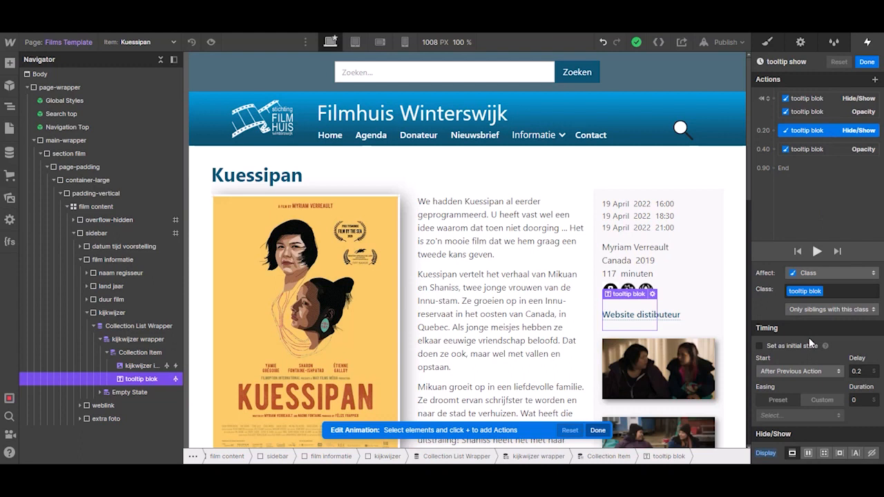
{"action": "left_click", "coordinate": [824, 147]}
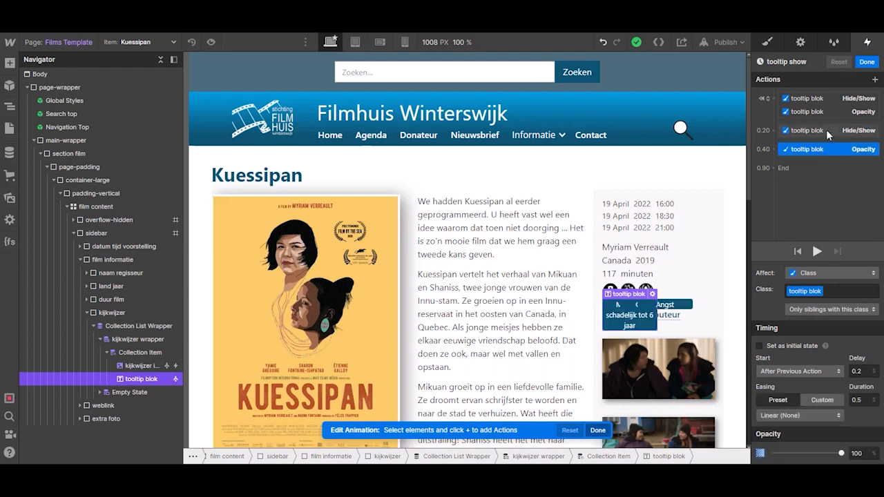
{"action": "left_click", "coordinate": [826, 130]}
{"action": "mouse_move", "coordinate": [827, 131]}
{"action": "left_mouse_down"}
{"action": "mouse_move", "coordinate": [819, 105]}
{"action": "mouse_move", "coordinate": [816, 151]}
{"action": "mouse_move", "coordinate": [819, 142]}
{"action": "left_mouse_up"}
{"action": "left_click", "coordinate": [817, 149]}
{"action": "left_click", "coordinate": [818, 132]}
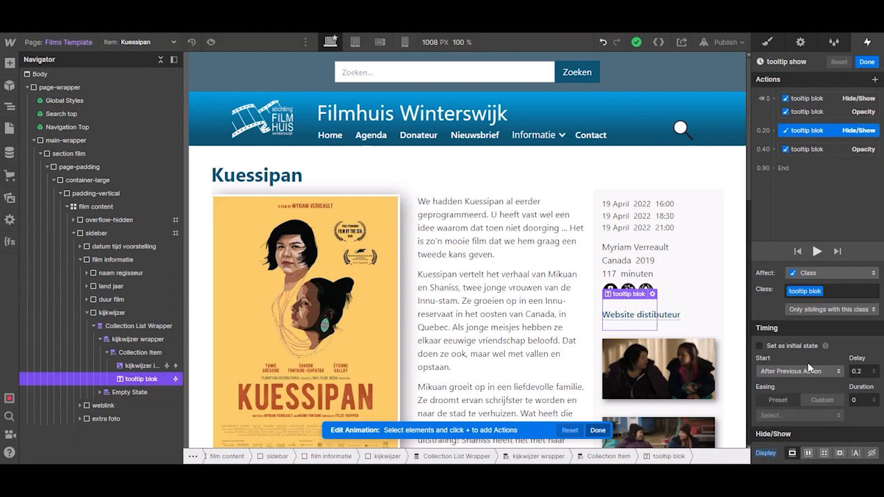
Step: Look through the easing options of the tooltip blok's last Opacity action and close the tooltip show animation without changing them
{"action": "left_click", "coordinate": [800, 150]}
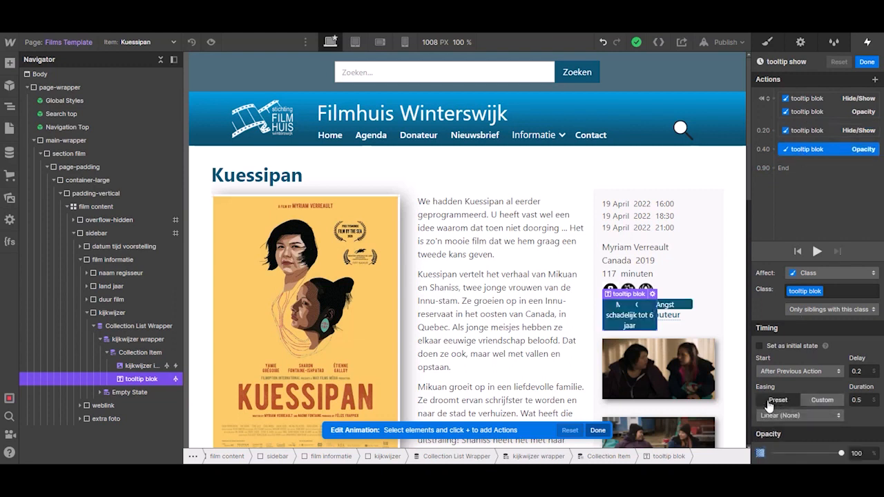
{"action": "left_click", "coordinate": [801, 416]}
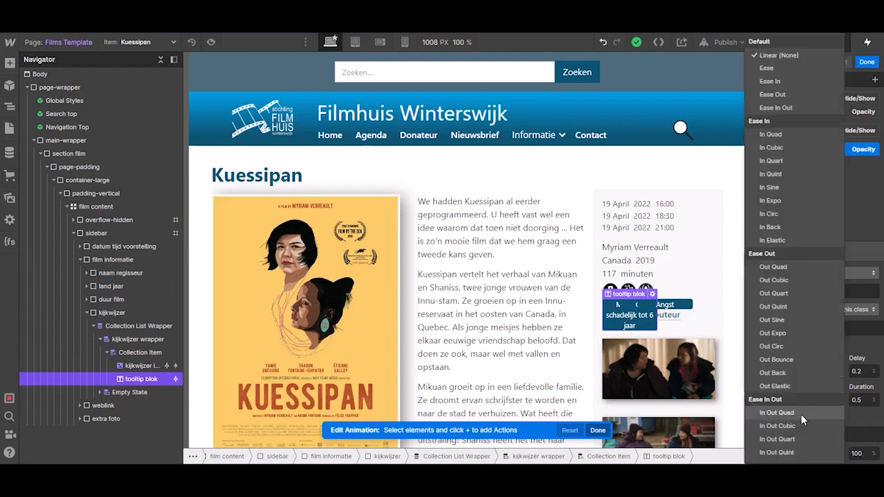
{"action": "left_click", "coordinate": [869, 351]}
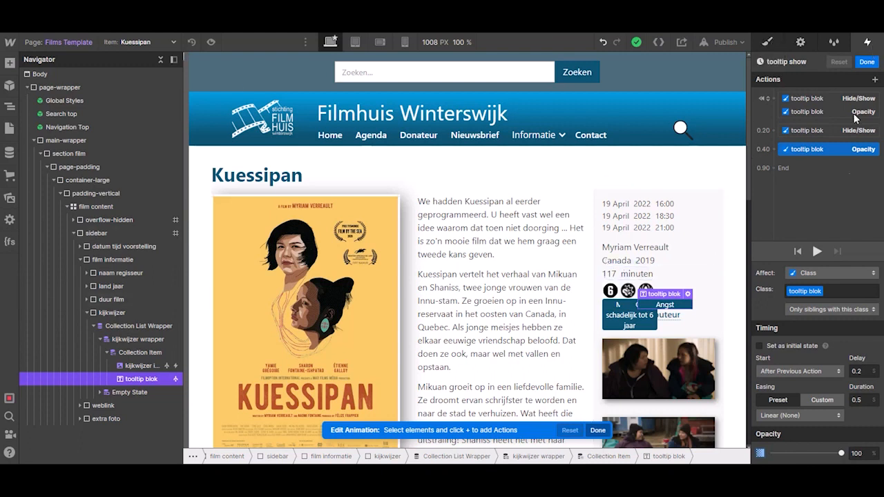
{"action": "left_click", "coordinate": [866, 61]}
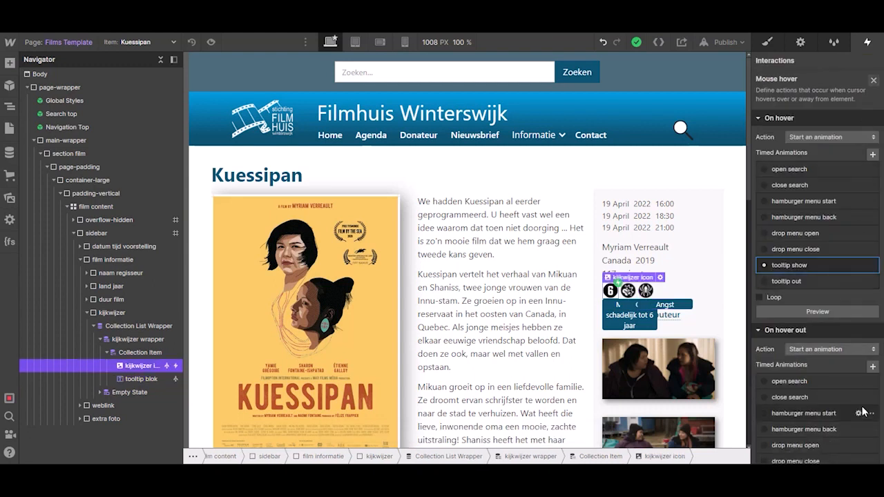
Step: Review the tooltip blok's Hide/Show and Opacity actions in the hover-out animation tooltip out, and close the animation
{"action": "scroll", "coordinate": [838, 381], "scroll_direction": "down", "scroll_amount": 3}
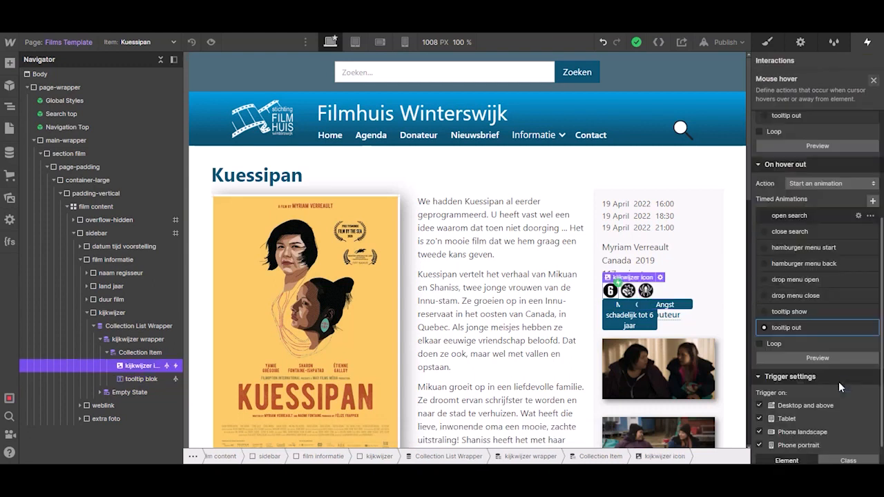
{"action": "left_click", "coordinate": [871, 328]}
{"action": "left_click", "coordinate": [842, 344]}
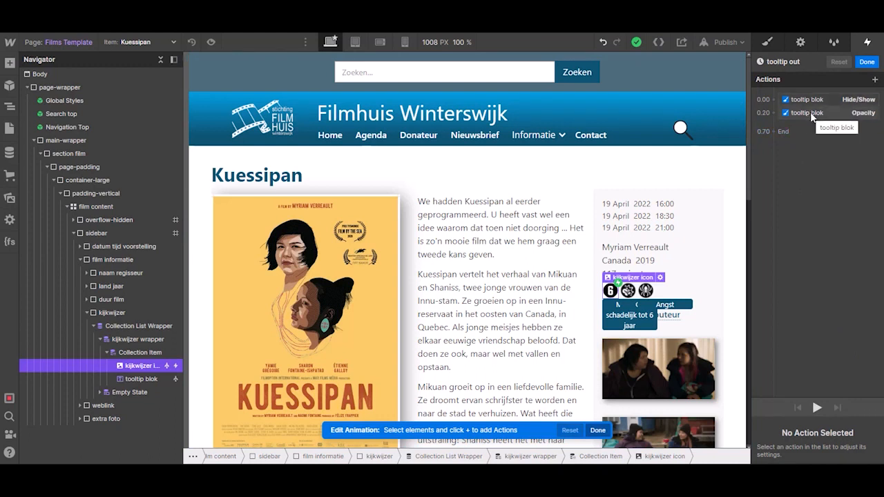
{"action": "left_click", "coordinate": [867, 62]}
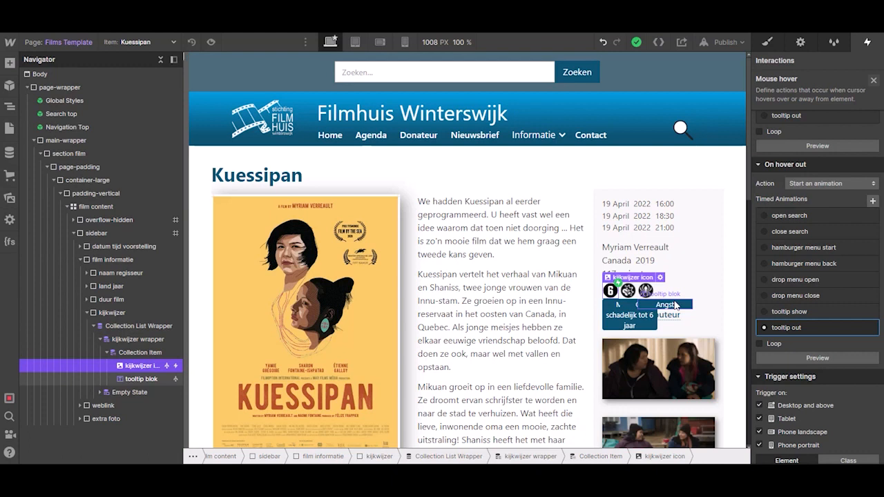
Step: Compare the position style settings of the Collection Item, the kijkwijzer icon and the tooltip blok
{"action": "left_click", "coordinate": [771, 43]}
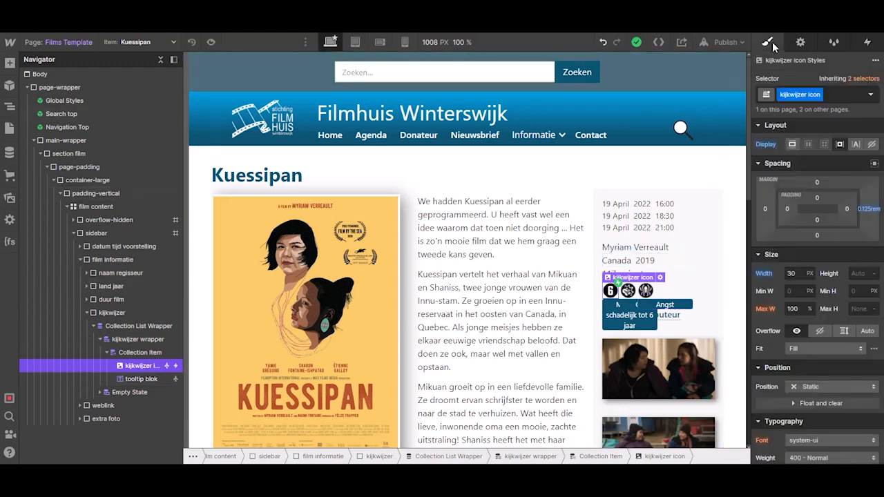
{"action": "left_click", "coordinate": [141, 354]}
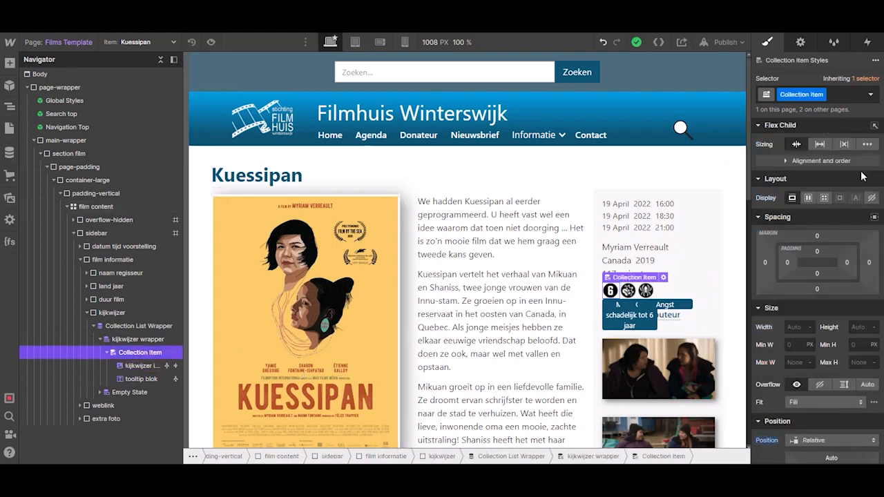
{"action": "scroll", "coordinate": [862, 177], "scroll_direction": "down", "scroll_amount": 3}
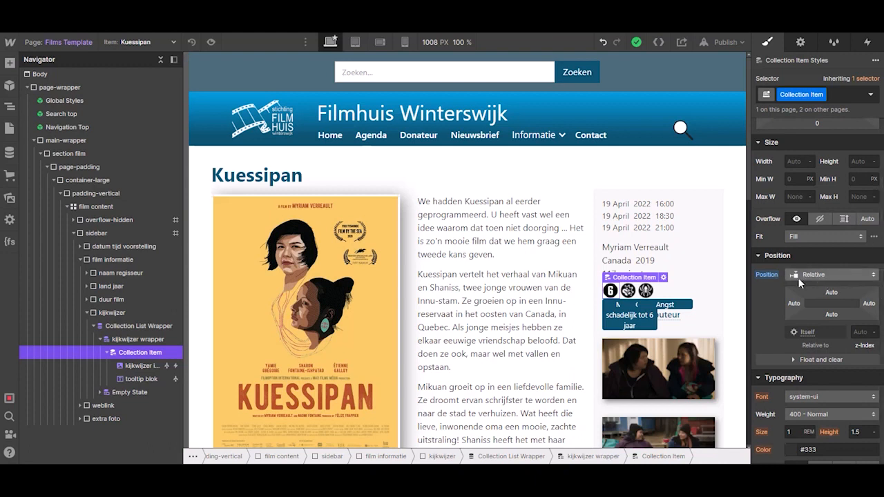
{"action": "left_click", "coordinate": [152, 366]}
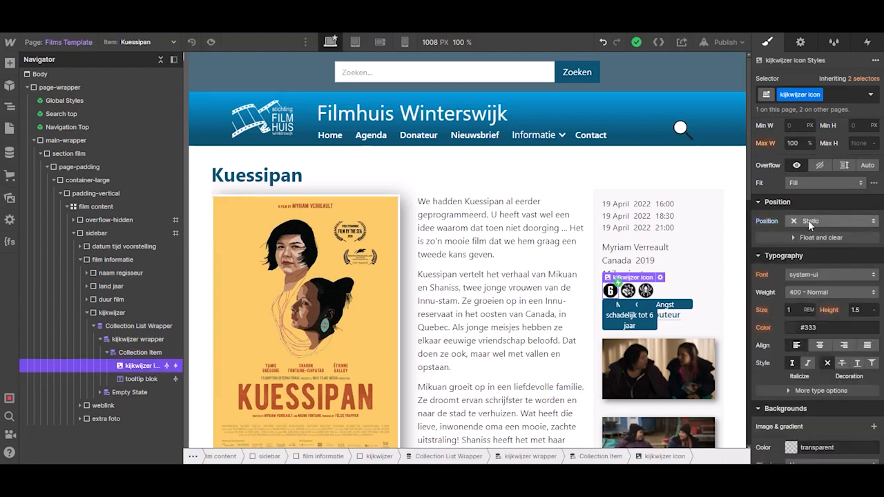
{"action": "left_click", "coordinate": [163, 380]}
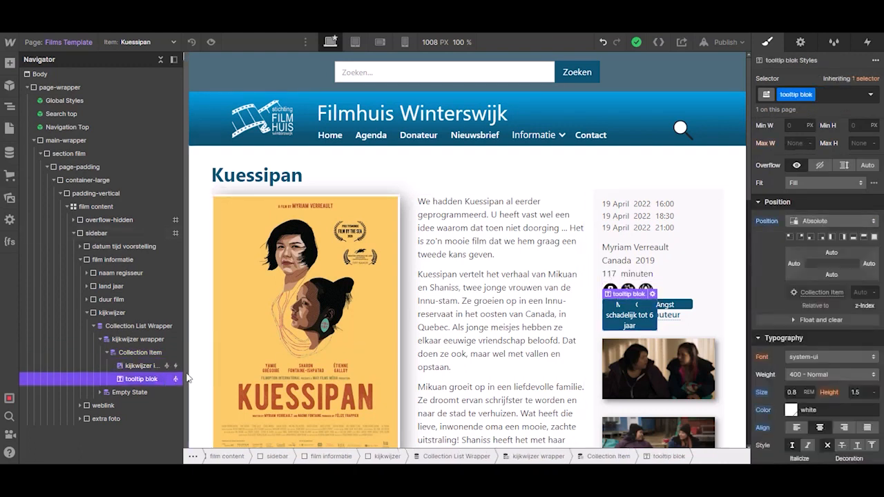